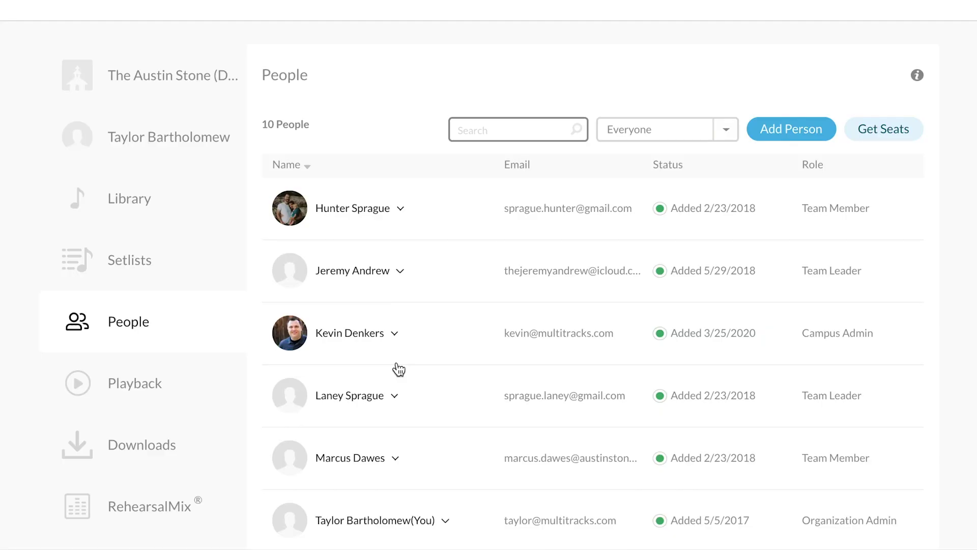
Step: Expand the Campus Admin member's entry, review the role list, then bring up the Account menu
left_click(395, 334)
scroll(398, 338, "down", 3)
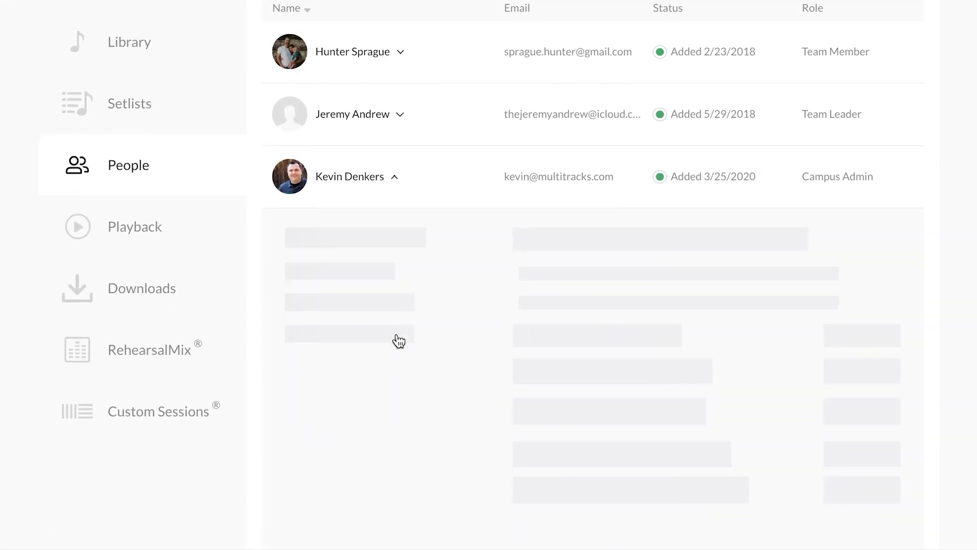
scroll(398, 341, "down", 2)
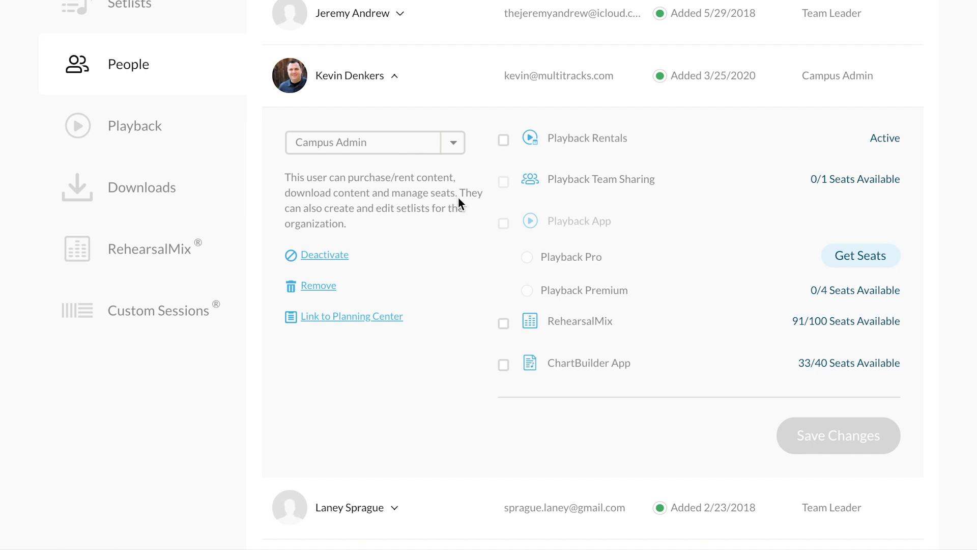
left_click(448, 147)
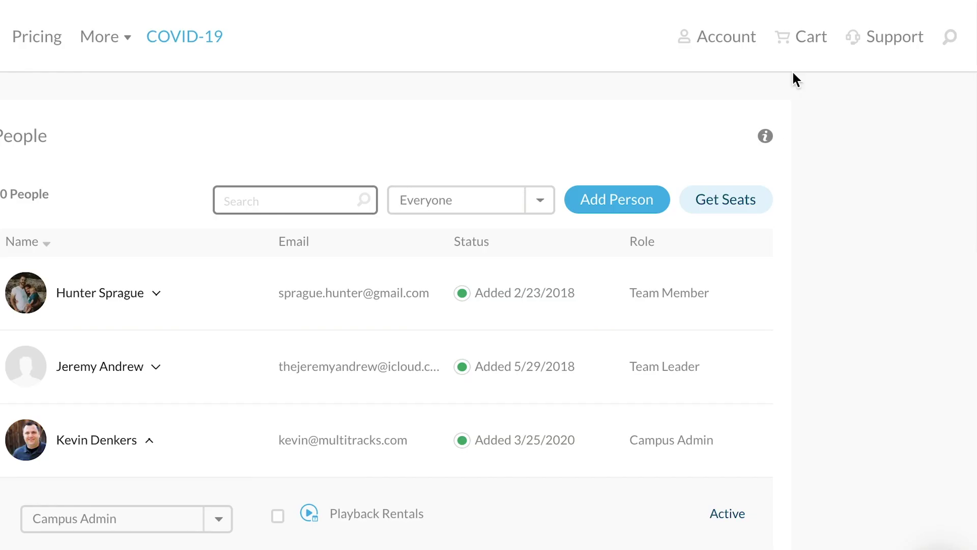
left_click(712, 41)
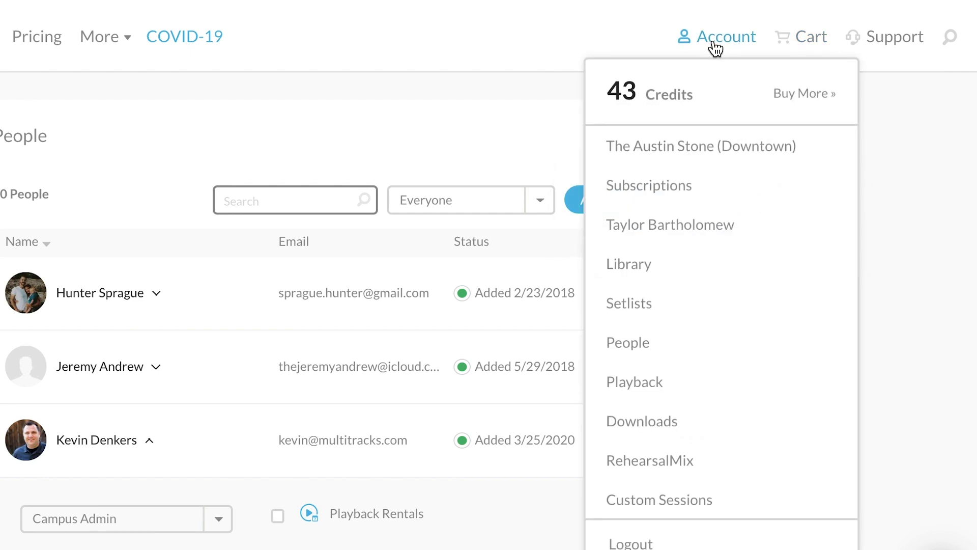
Step: From Setlists, duplicate the Sunday setlist and rename the copy 'Grace'
left_click(689, 303)
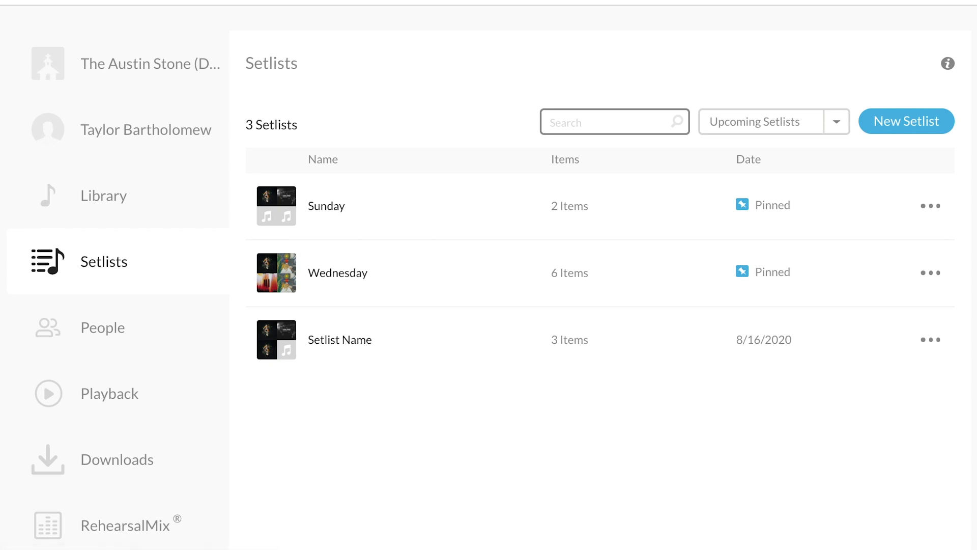
left_click(928, 206)
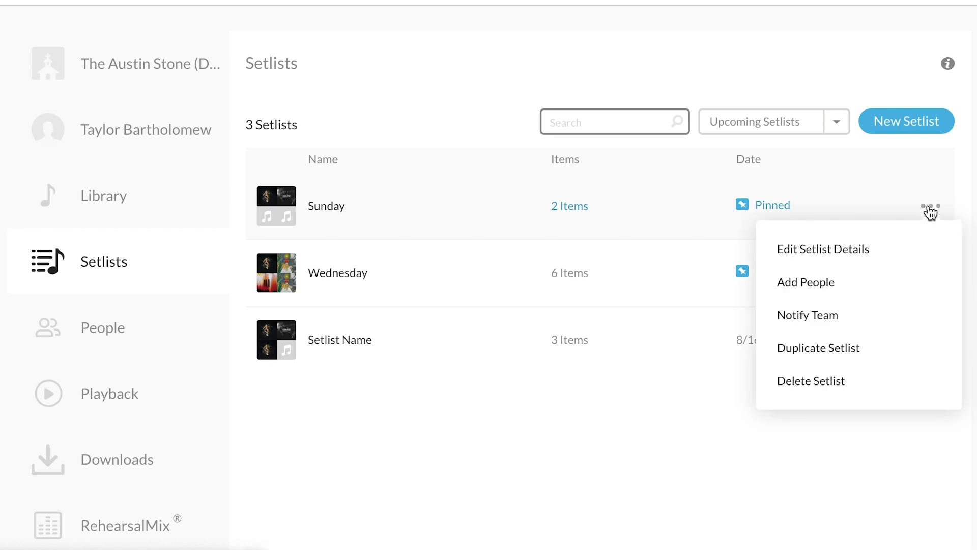
left_click(835, 348)
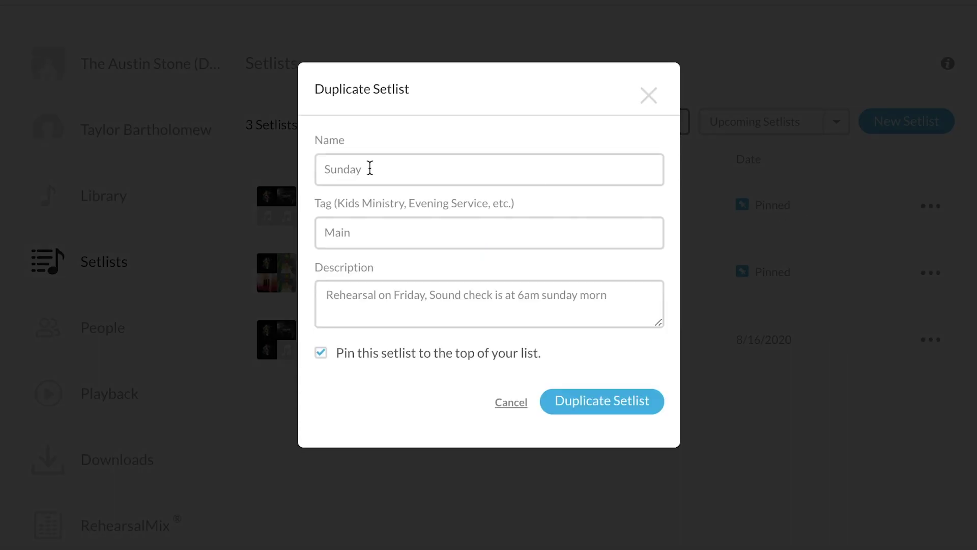
double_click(370, 168)
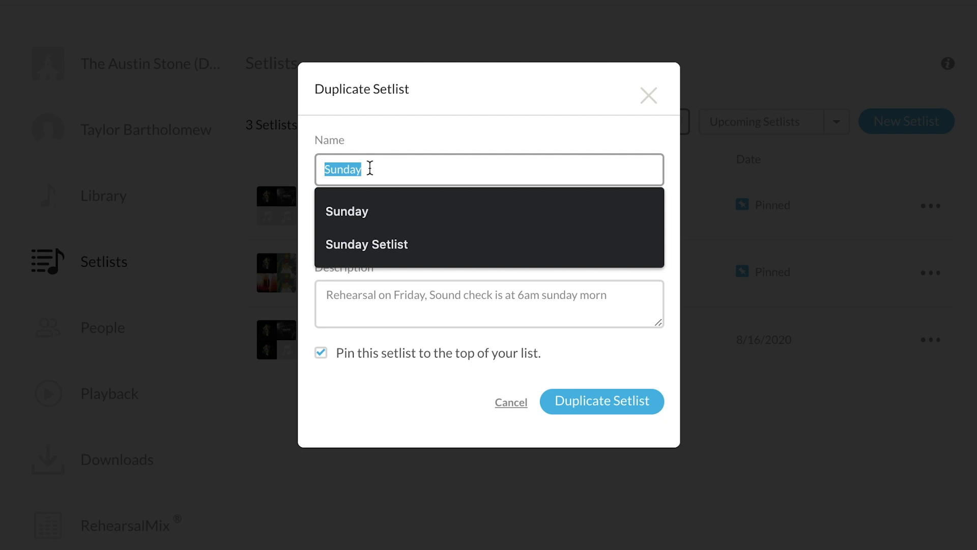
type("Grace")
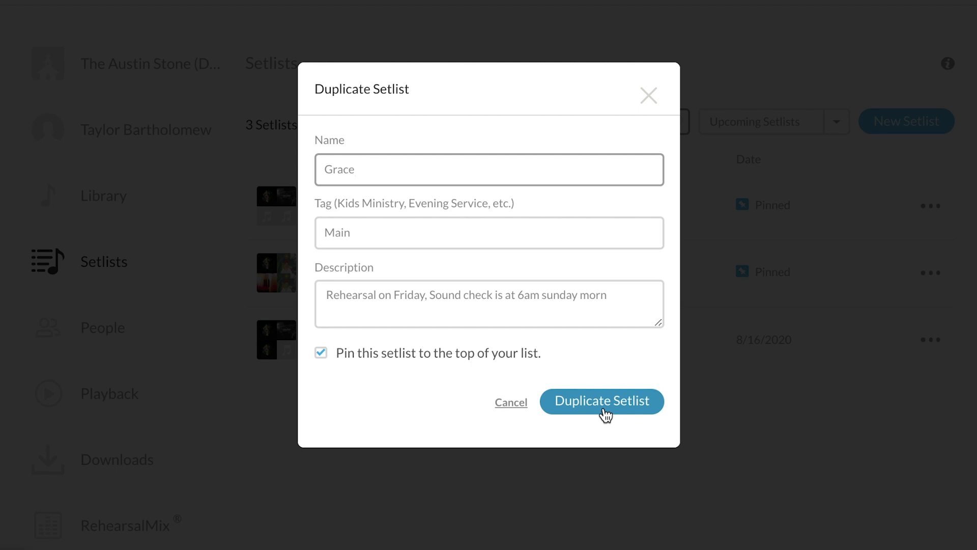
Step: Create the Grace duplicate, then start a new setlist named 'grace'
left_click(605, 413)
left_click(882, 126)
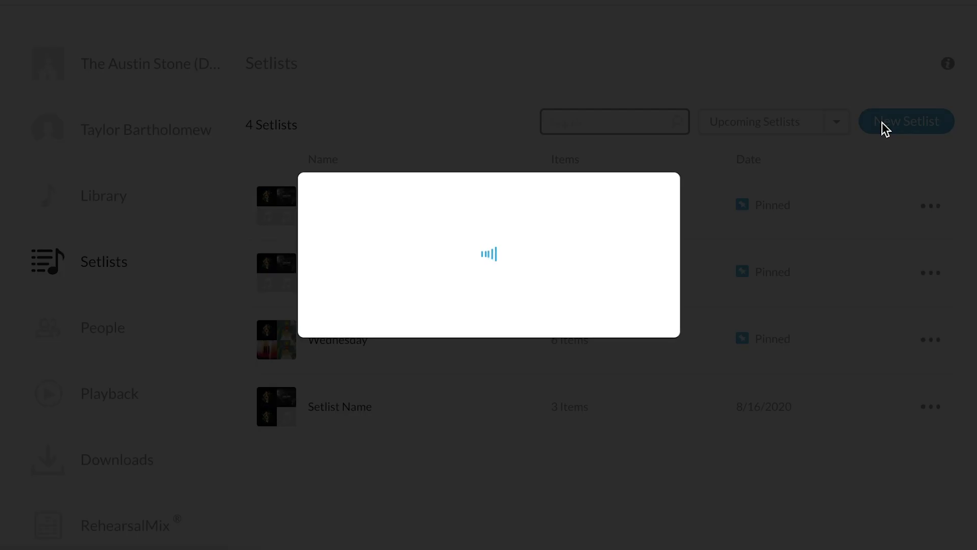
left_click(644, 61)
type("grace")
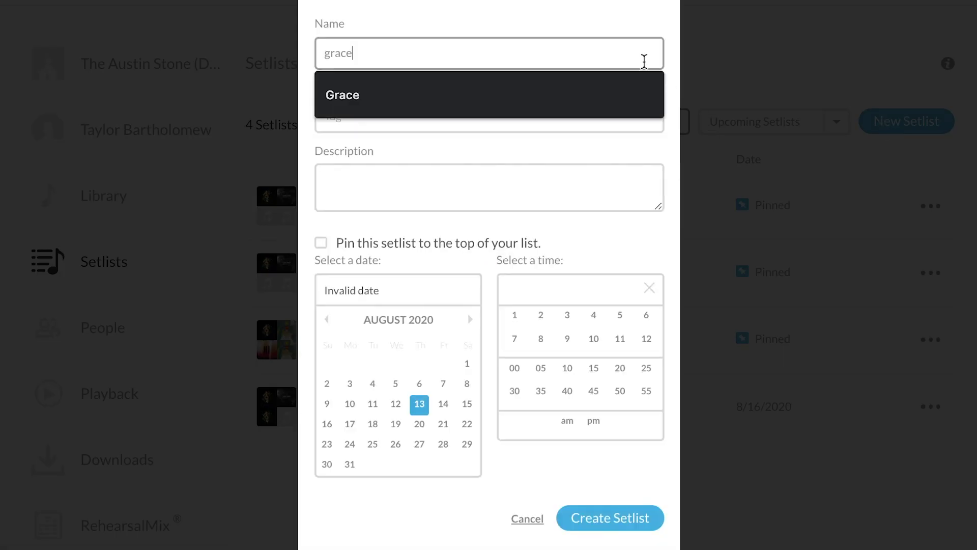
Step: Tag it 'grace', describe it 'Meet at church on Sunday at 6am', pin it, and create it
left_click(449, 122)
type("grace")
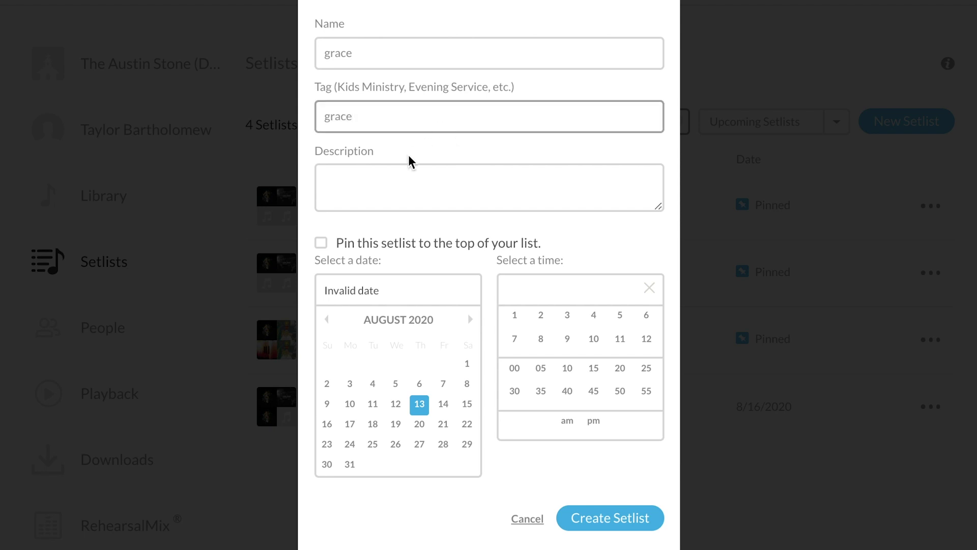
left_click(402, 181)
type("Meet")
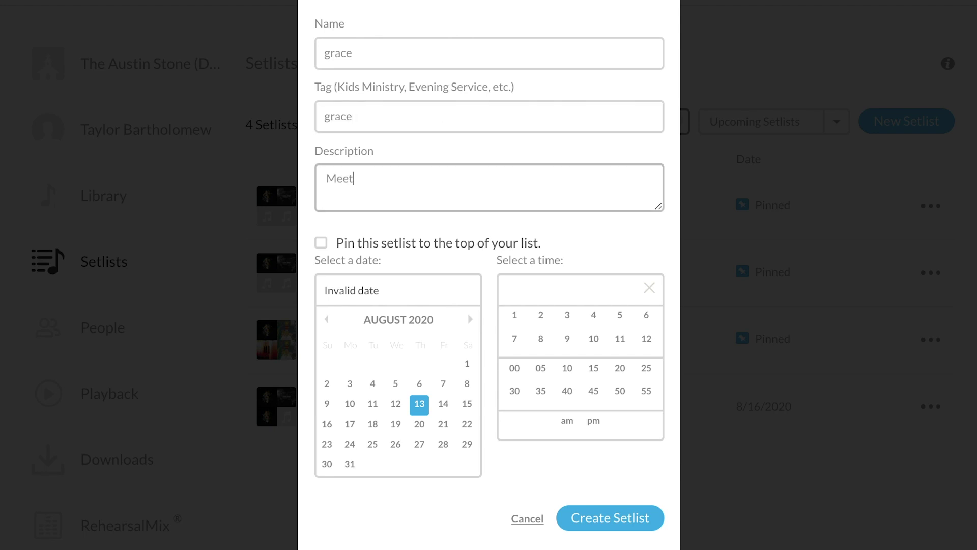
type(" at church on Sunday at 6am")
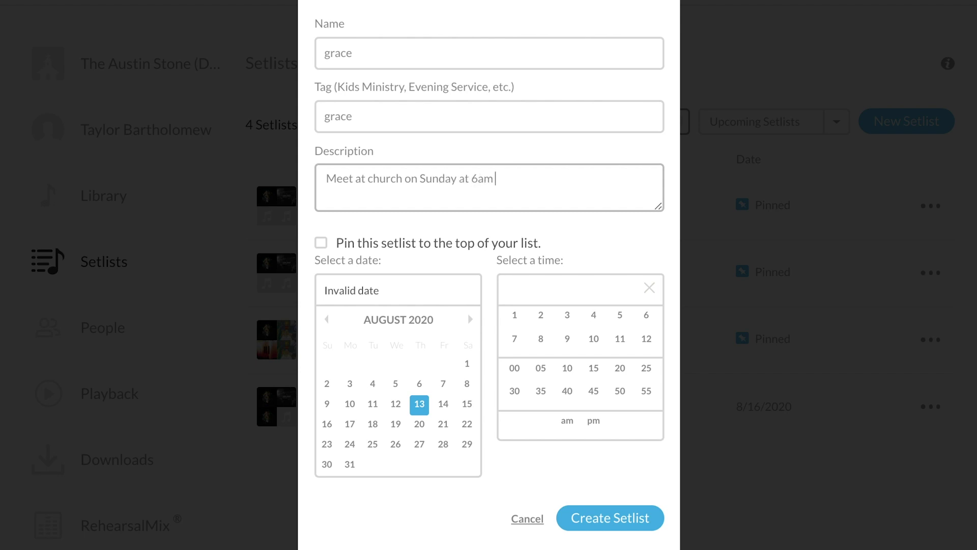
left_click(321, 243)
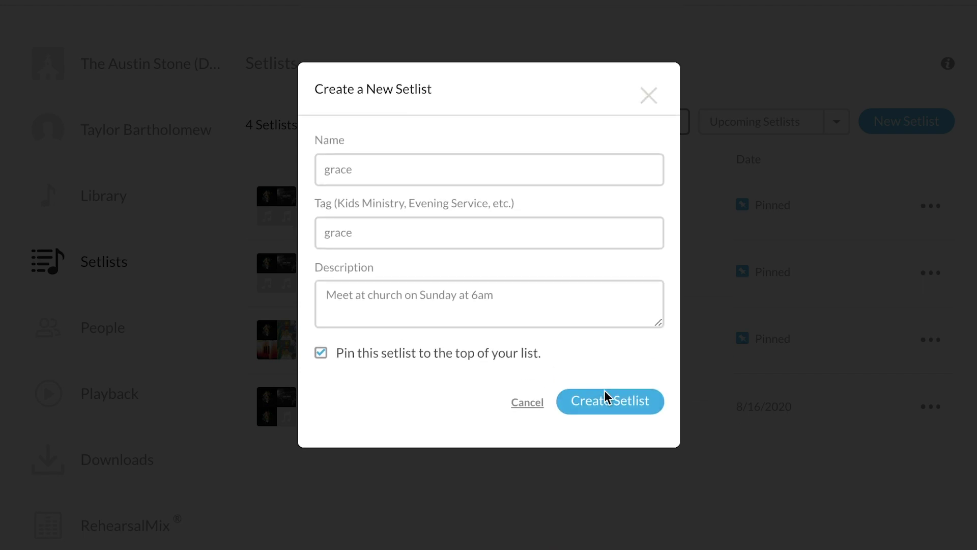
left_click(606, 398)
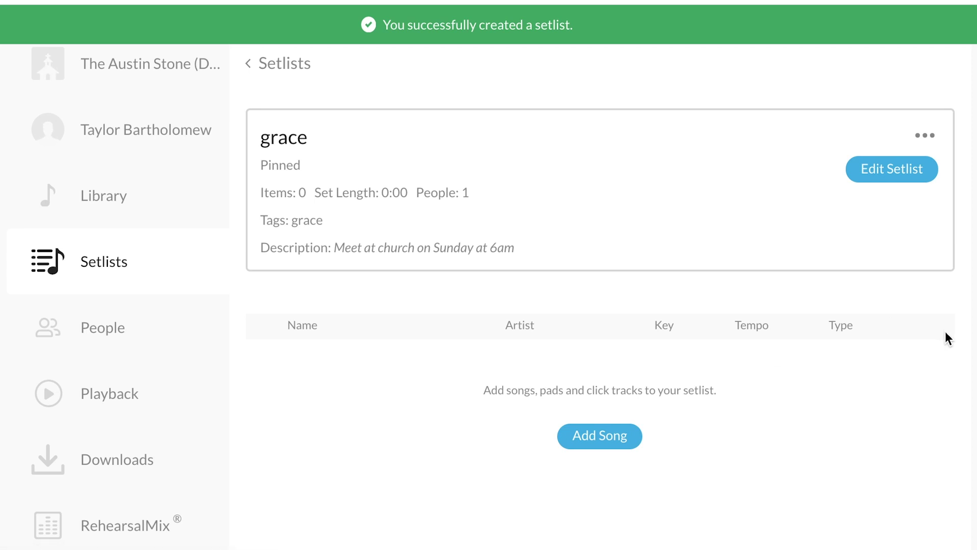
Step: Search 'it is well' and add the Austin Stone Worship version in key D (74 BPM)
left_click(589, 442)
left_click(591, 440)
type("it is well")
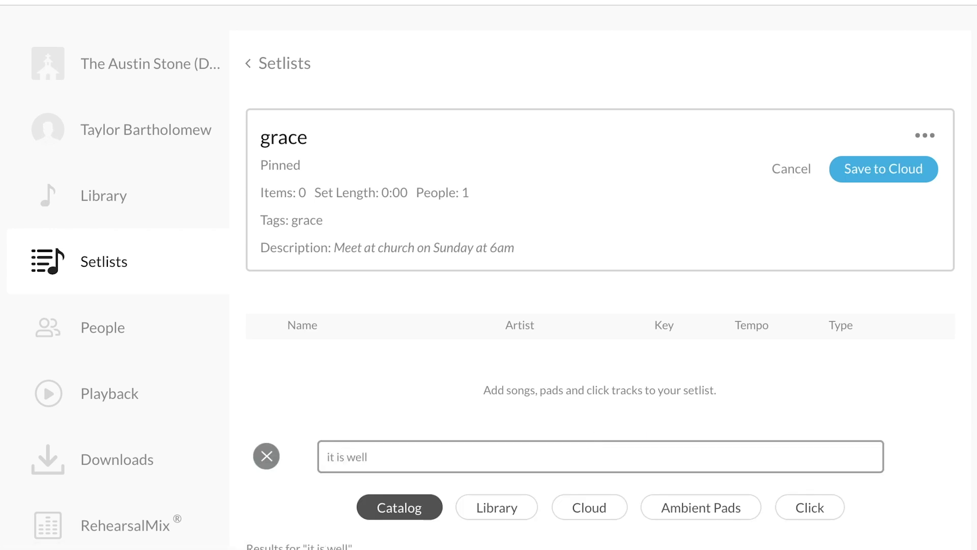
scroll(600, 536, "down", 3)
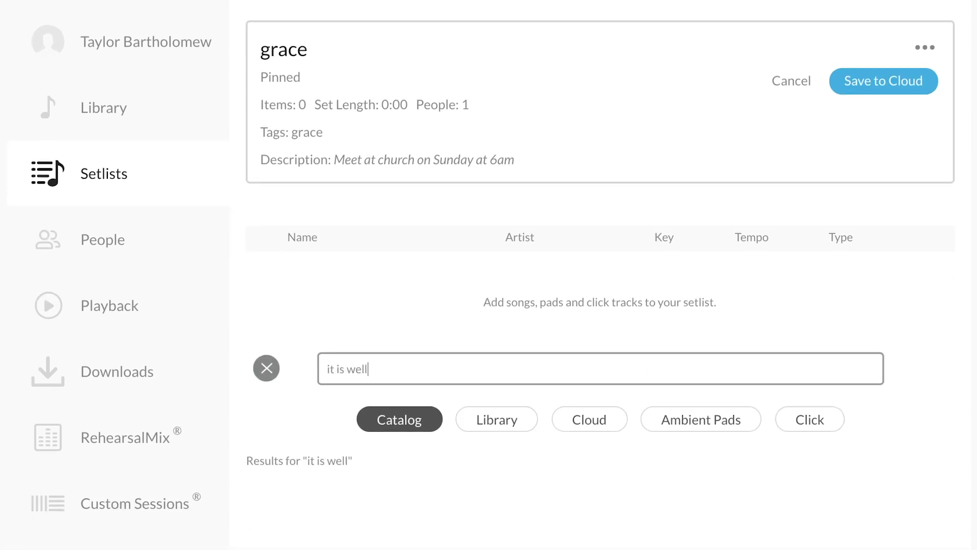
scroll(615, 442, "down", 3)
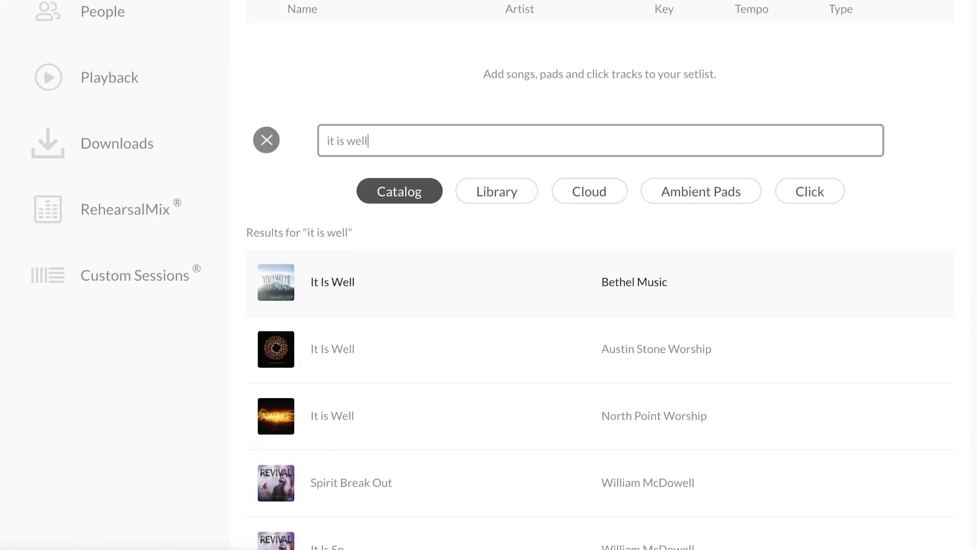
left_click(774, 363)
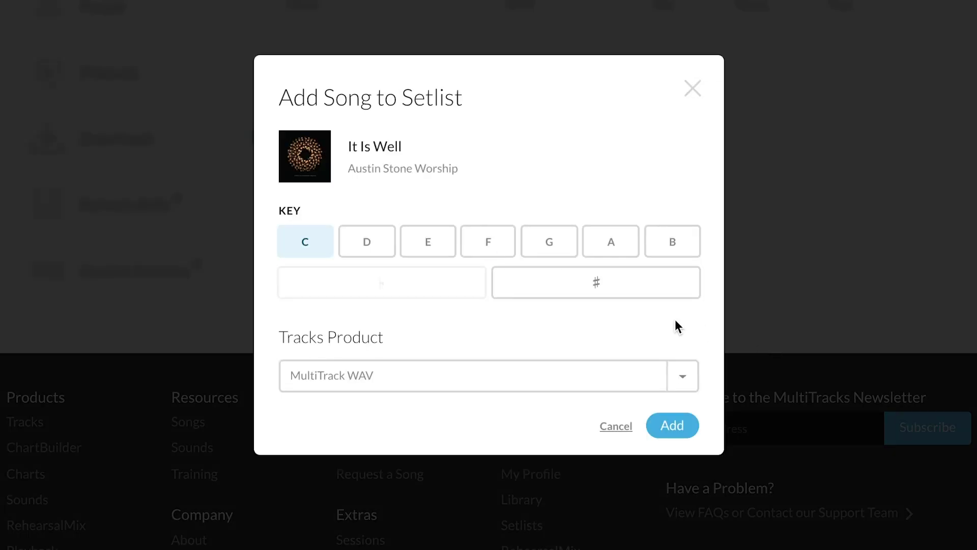
left_click(381, 246)
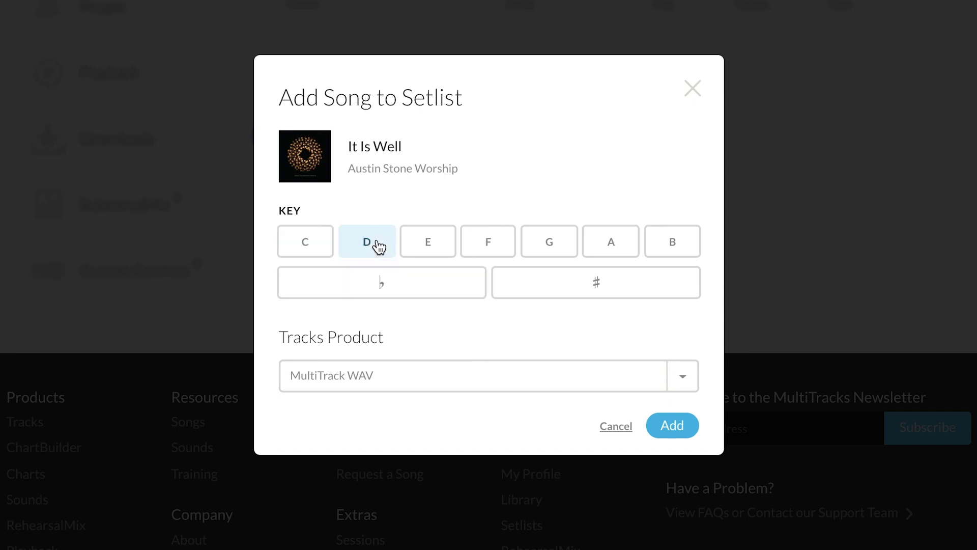
left_click(669, 424)
scroll(673, 328, "up", 3)
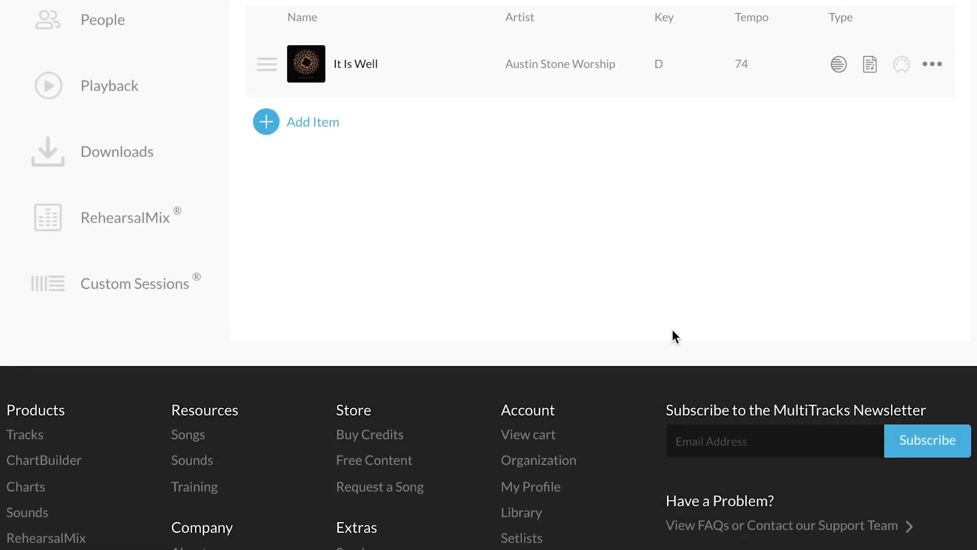
Step: Add My Testimony by Elevation Worship to the setlist in key B
scroll(343, 299, "up", 2)
left_click(312, 360)
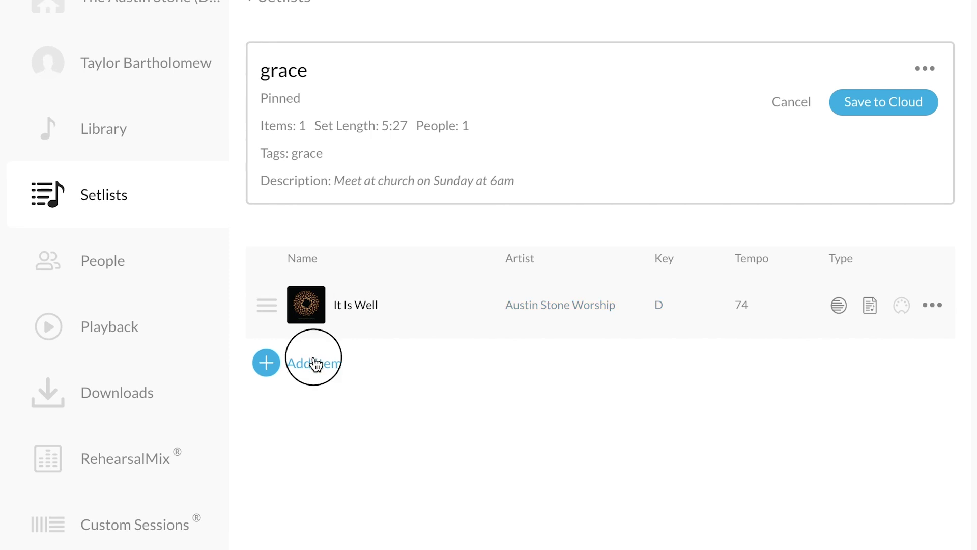
type("My test")
scroll(452, 492, "down", 2)
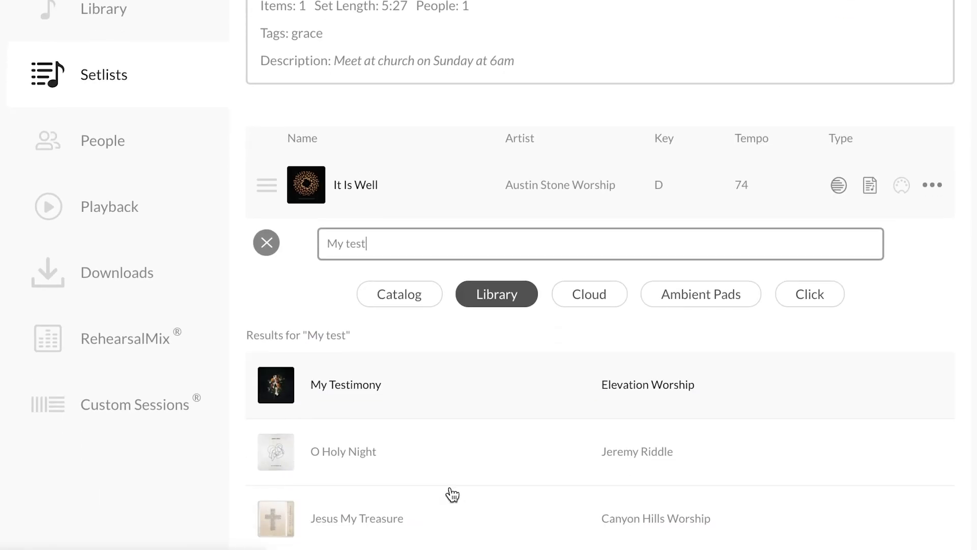
left_click(396, 378)
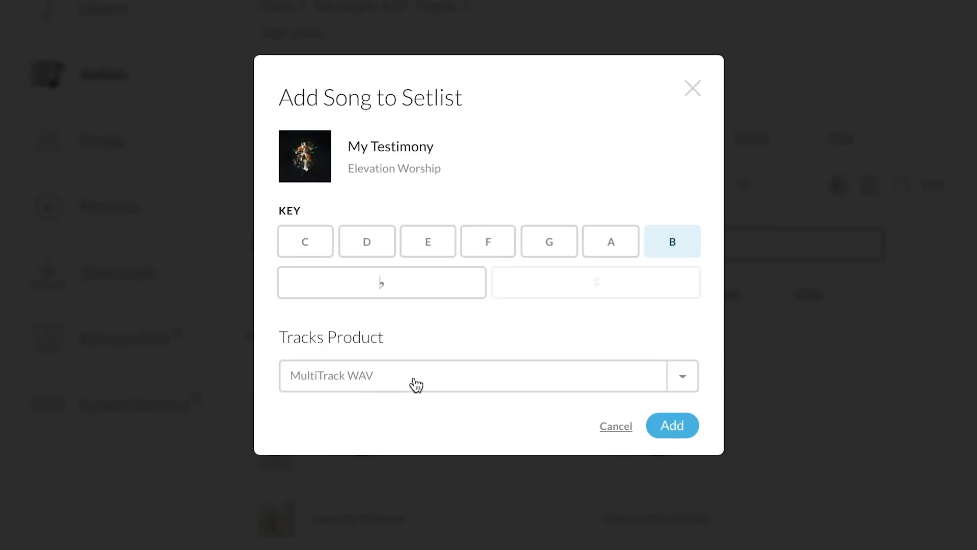
left_click(679, 424)
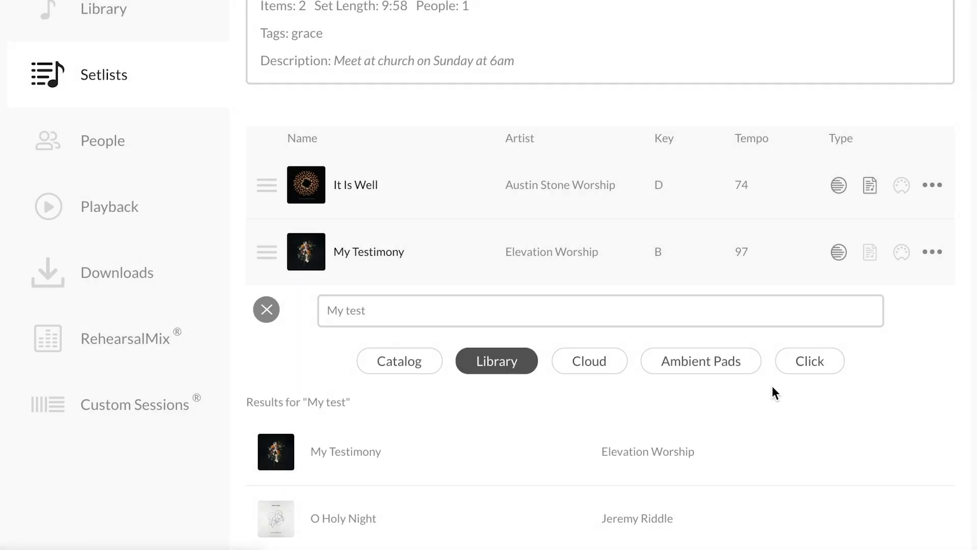
Step: Add Jeremy Riddle's O Holy Night in key B as the third song
scroll(528, 484, "down", 2)
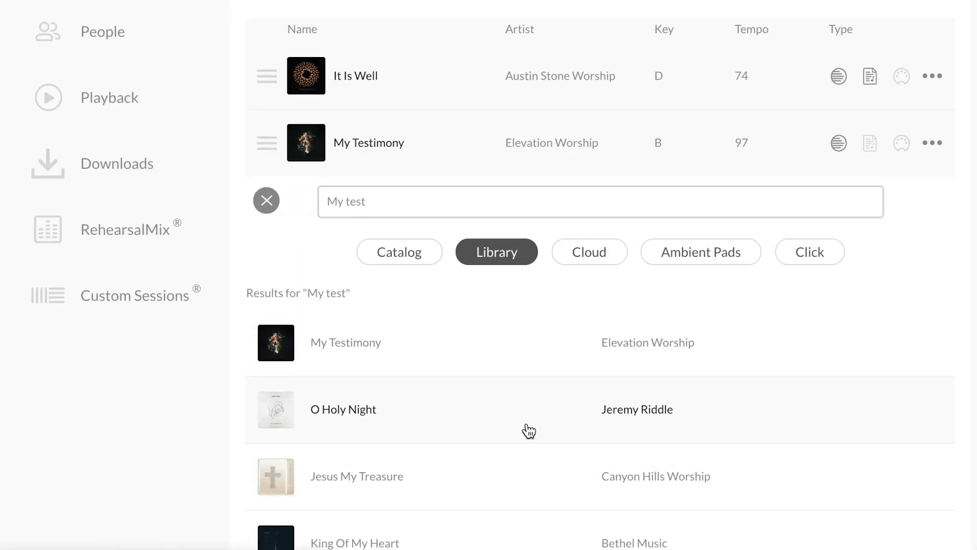
scroll(528, 430, "down", 4)
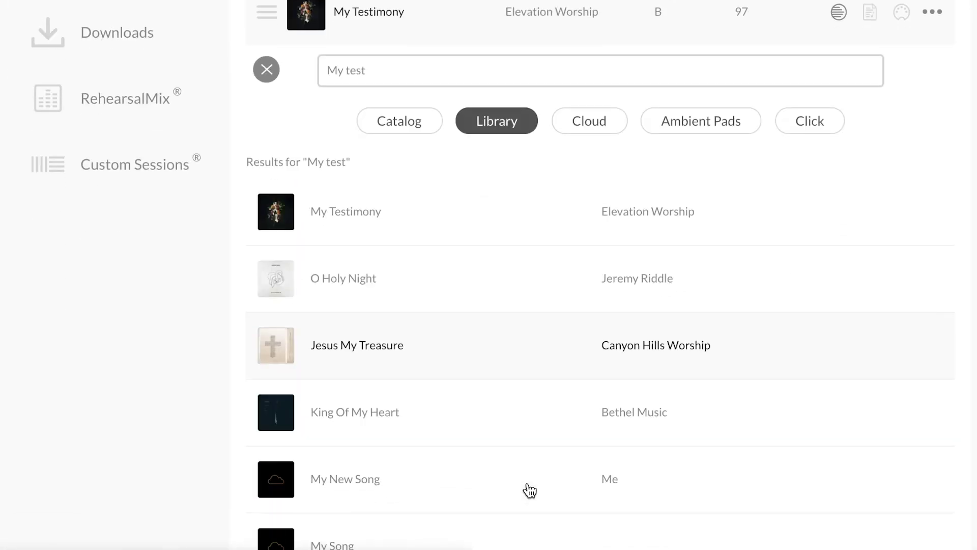
left_click(506, 232)
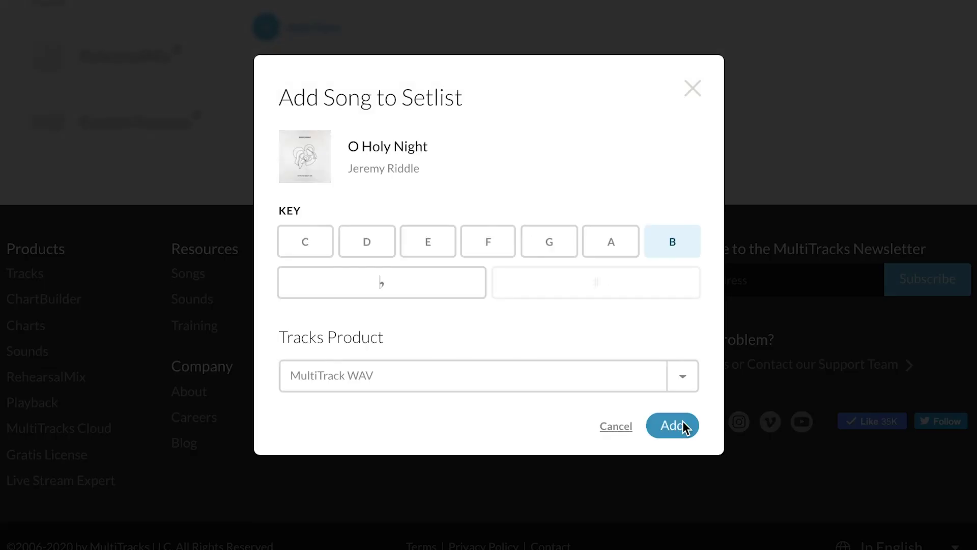
left_click(682, 423)
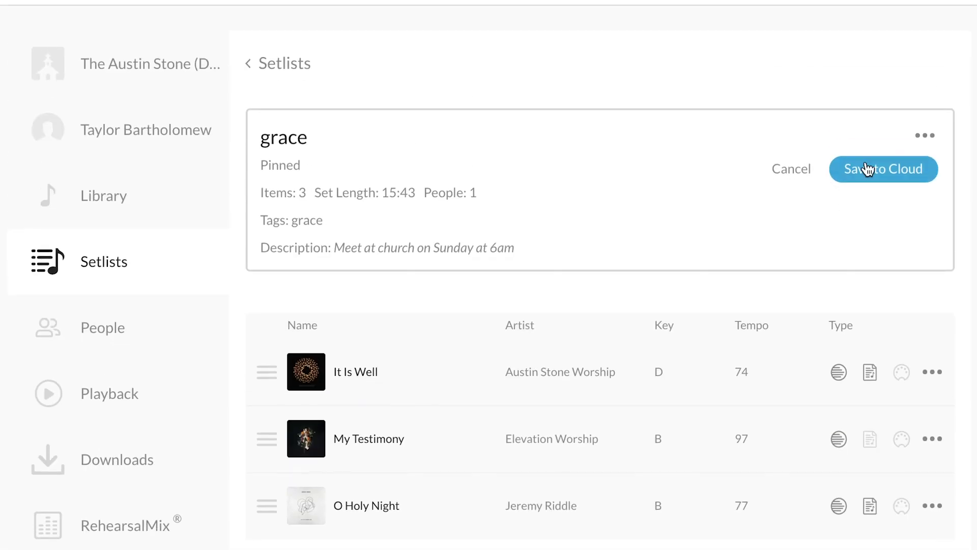
Step: Add three team members to the grace setlist through Add People, bringing it to four
left_click(925, 135)
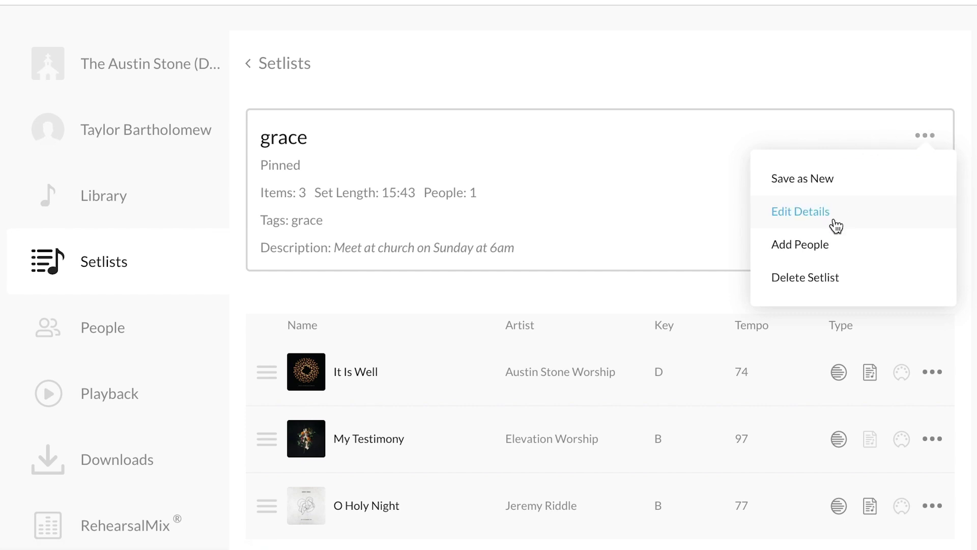
left_click(832, 245)
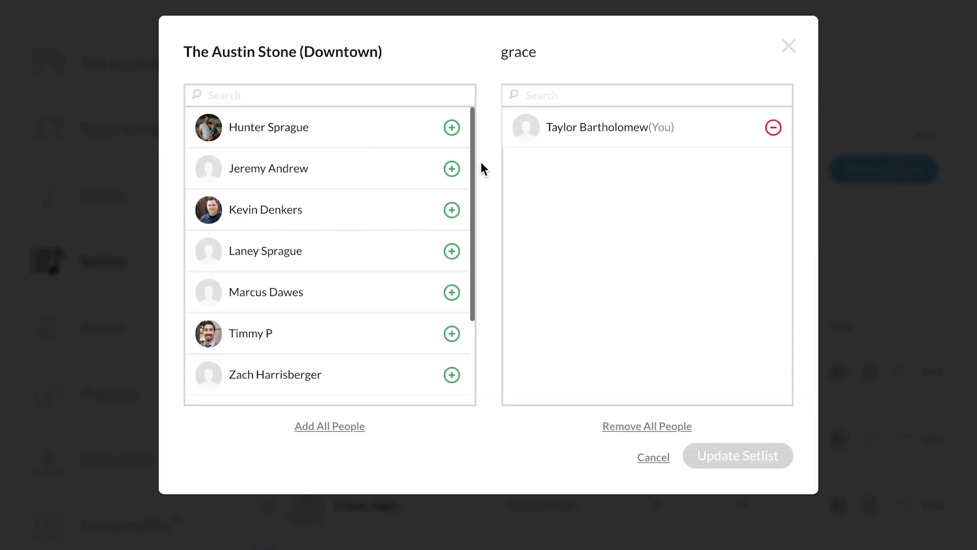
left_click(451, 209)
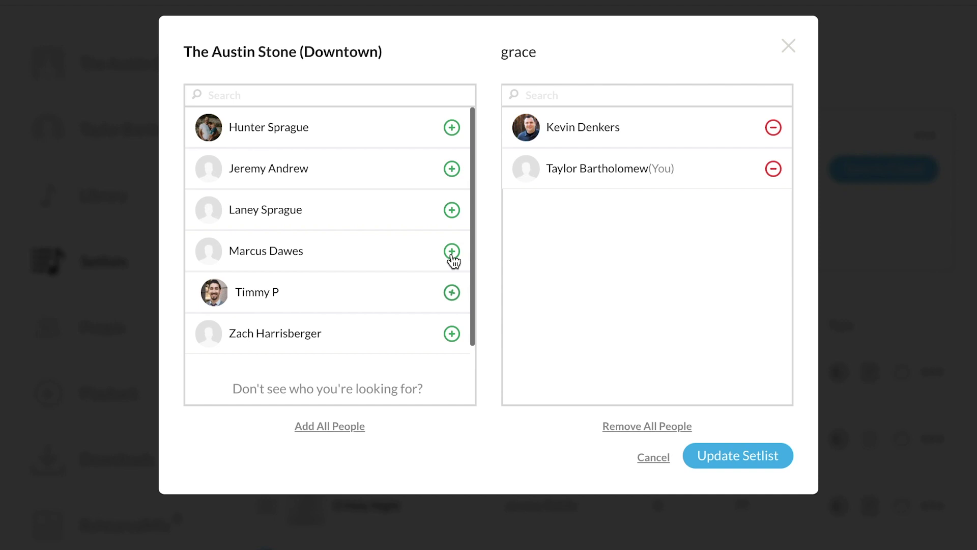
left_click(452, 170)
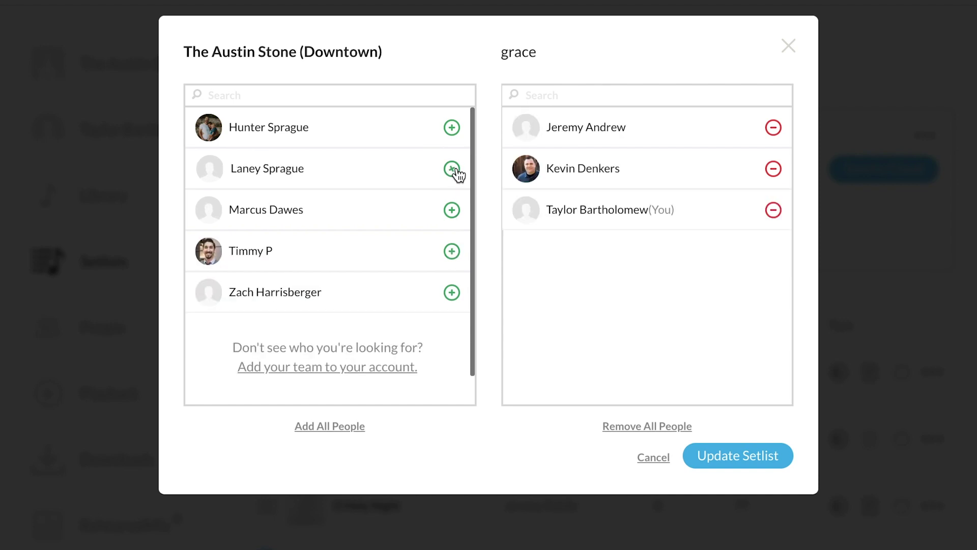
left_click(453, 129)
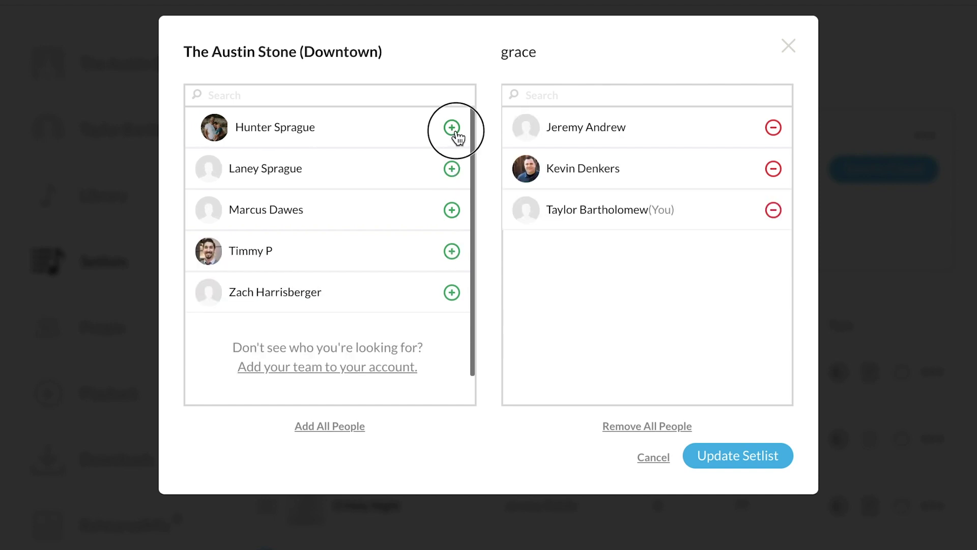
left_click(771, 461)
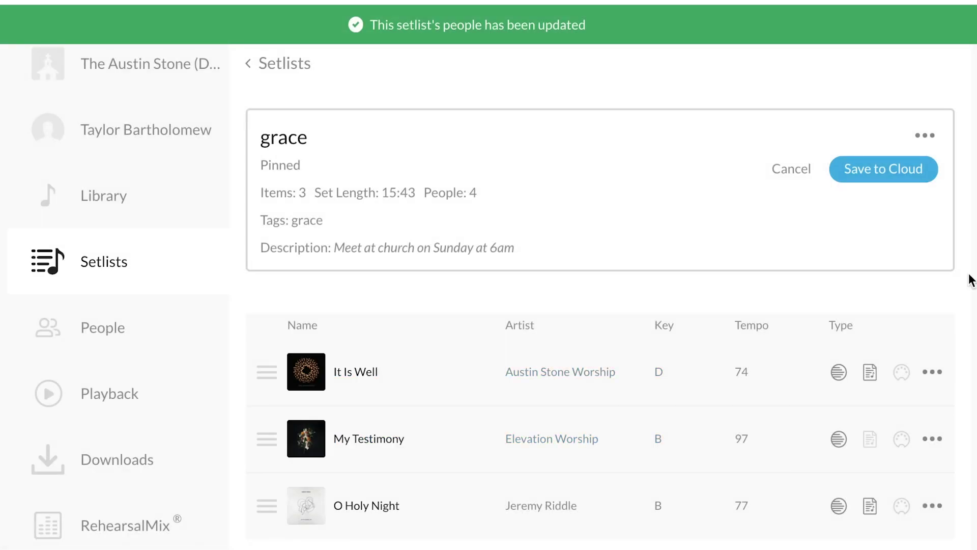
Step: Save the setlist to the cloud with the note 'Hey here is what I am thinking for sunday'
left_click(879, 179)
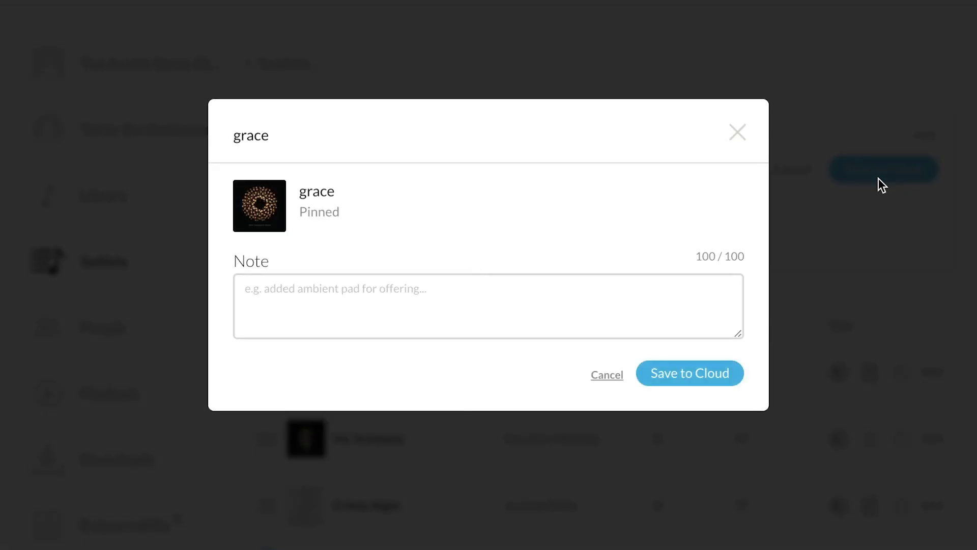
left_click(465, 322)
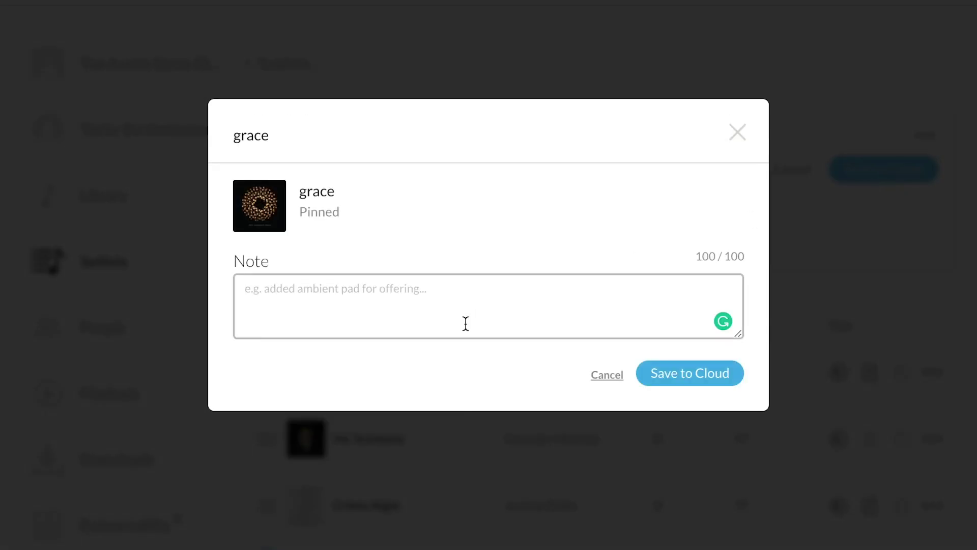
type("Hey here is")
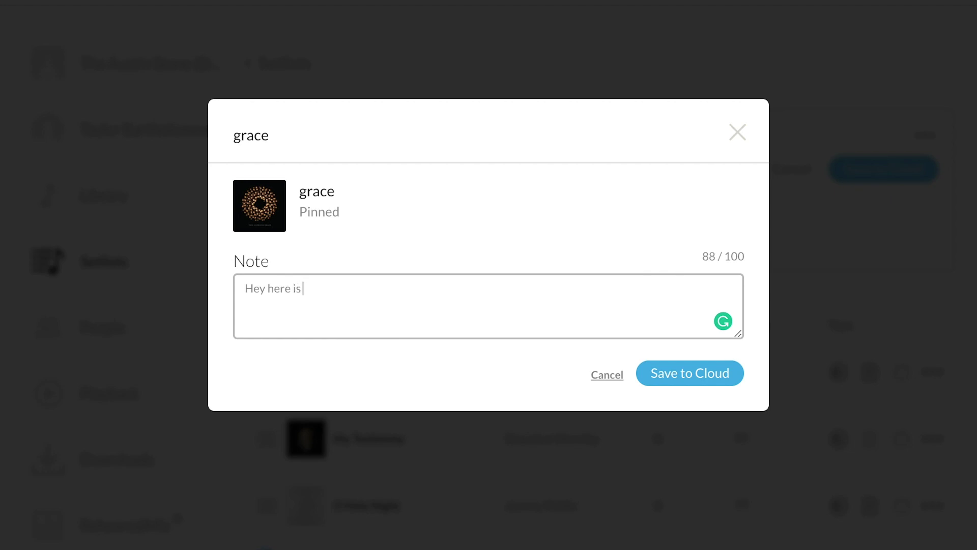
type(" what I am thinking for sunda")
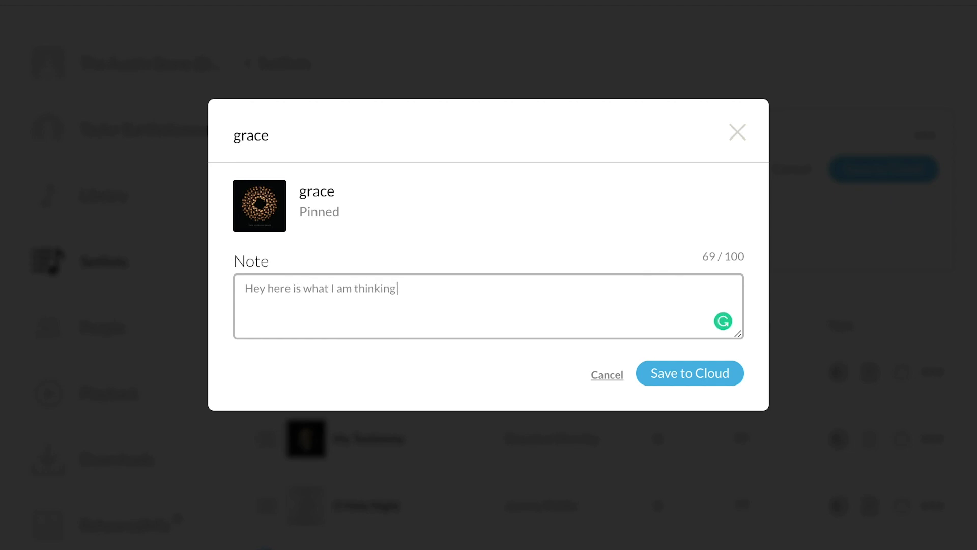
type("y")
left_click(689, 383)
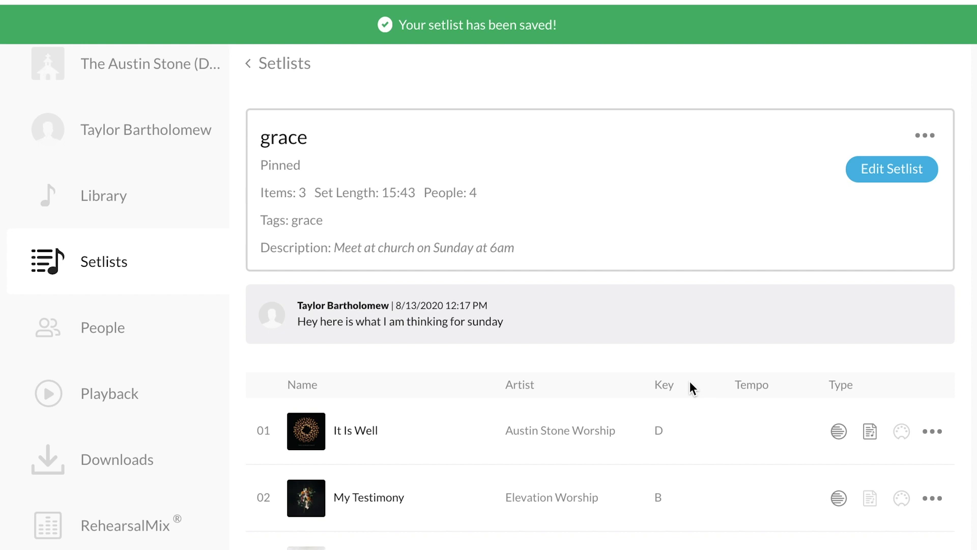
Step: Send the team a Notify Team email about the grace setlist with the message 'Test!'
left_click(935, 141)
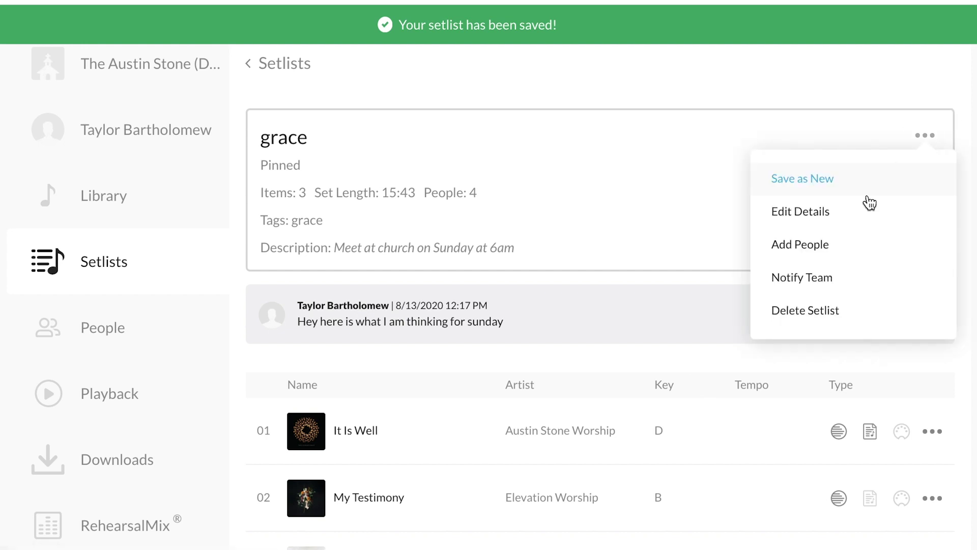
left_click(807, 281)
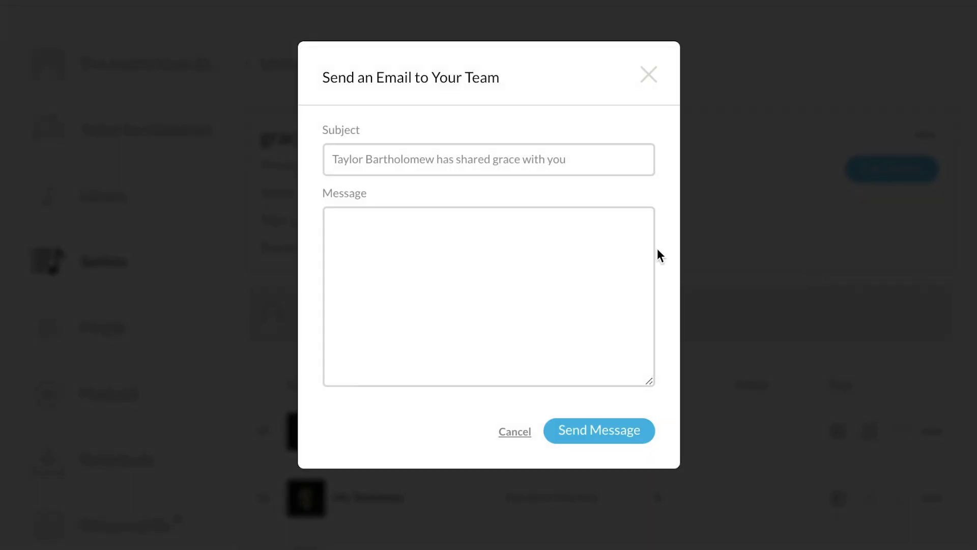
left_click(534, 244)
type("Test!")
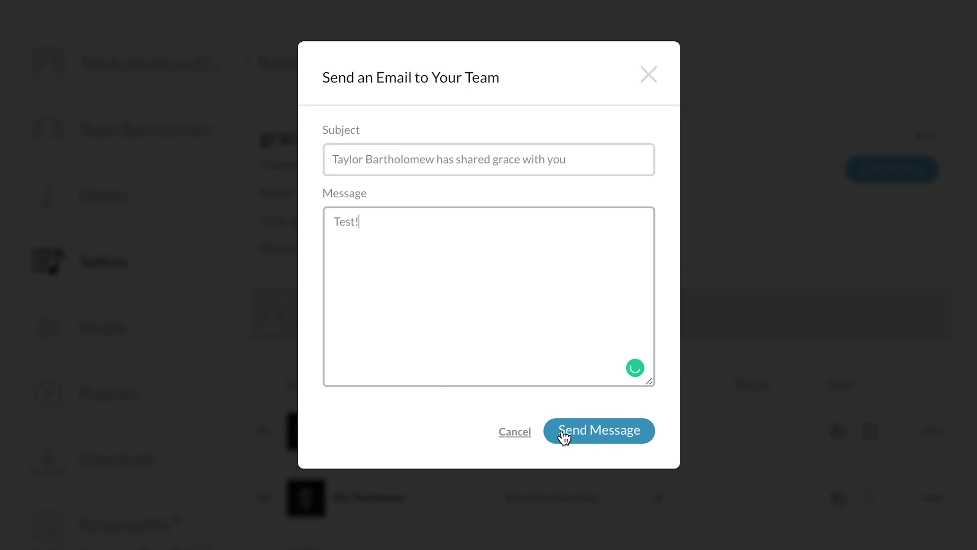
left_click(563, 434)
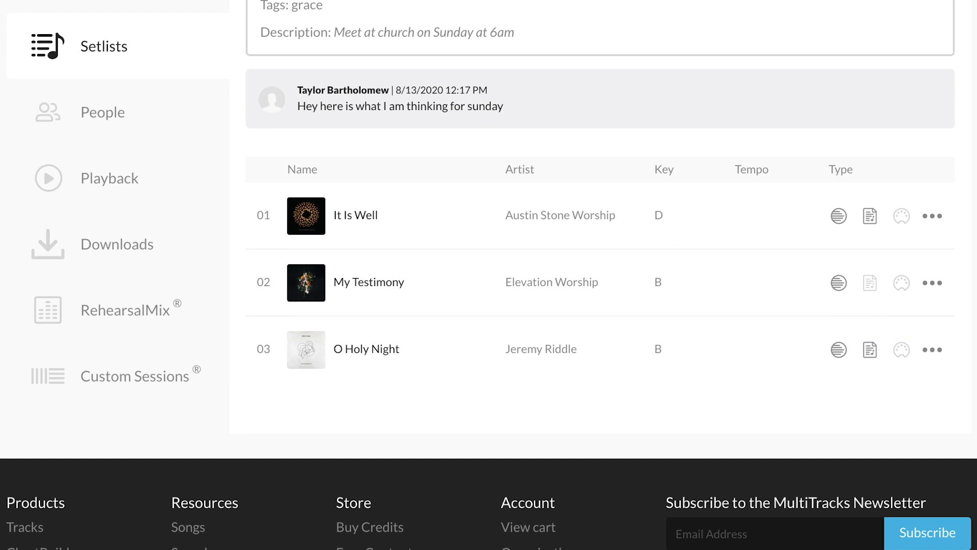
Step: Open the grace setlist in RehearsalMix and expand My Testimony's instrument parts
left_click(136, 311)
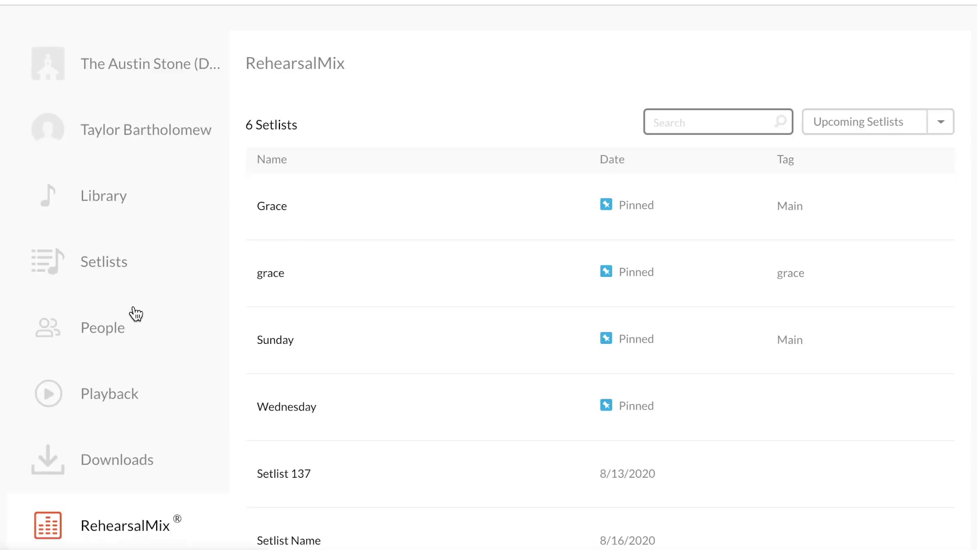
left_click(272, 273)
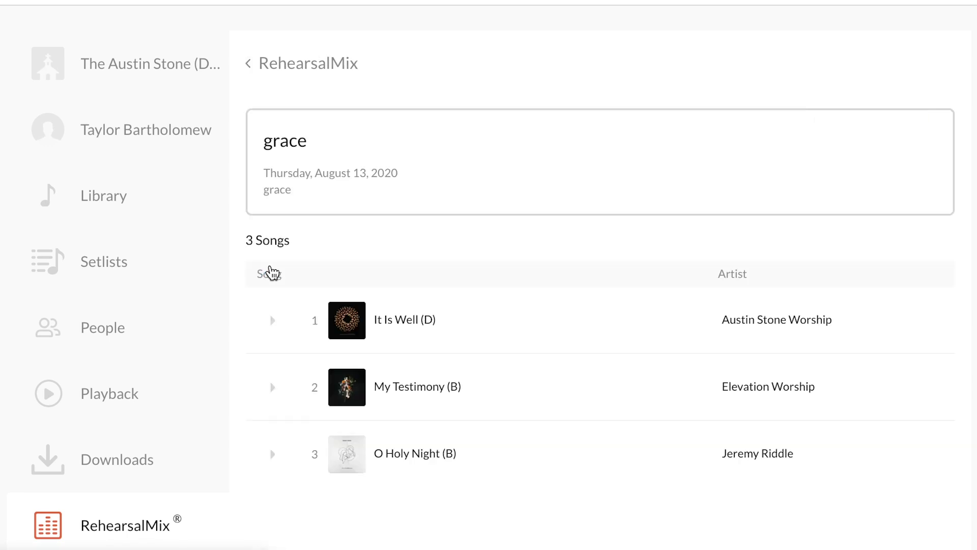
scroll(600, 462, "down", 2)
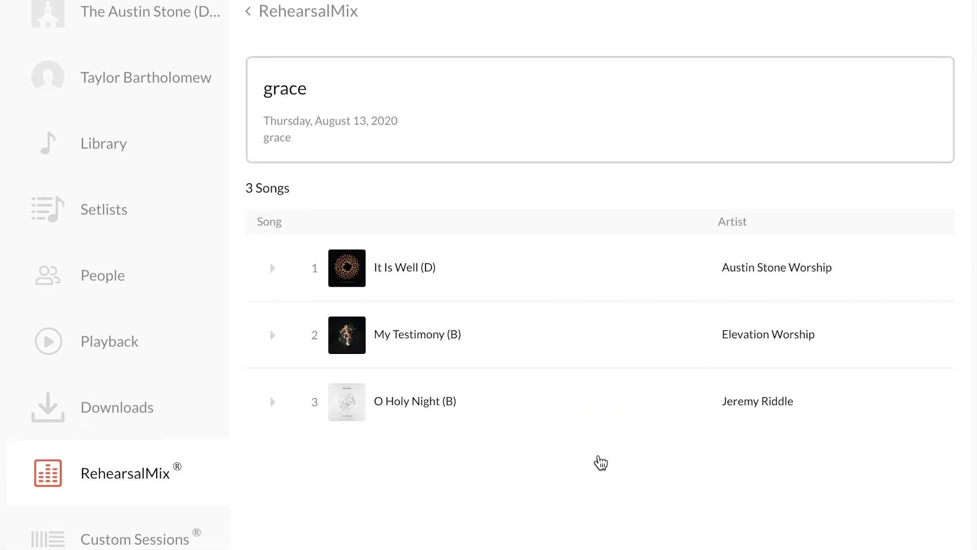
left_click(280, 286)
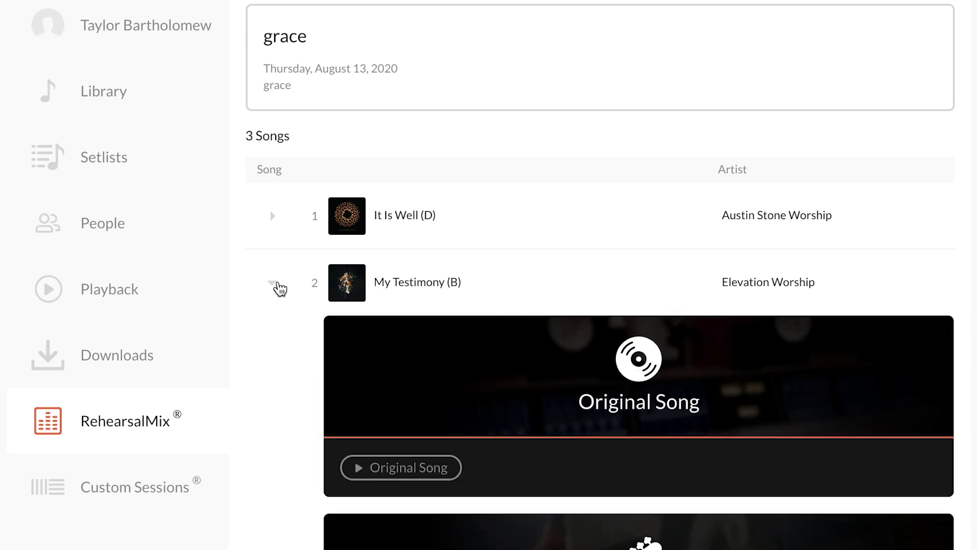
scroll(584, 423, "down", 8)
scroll(585, 422, "down", 20)
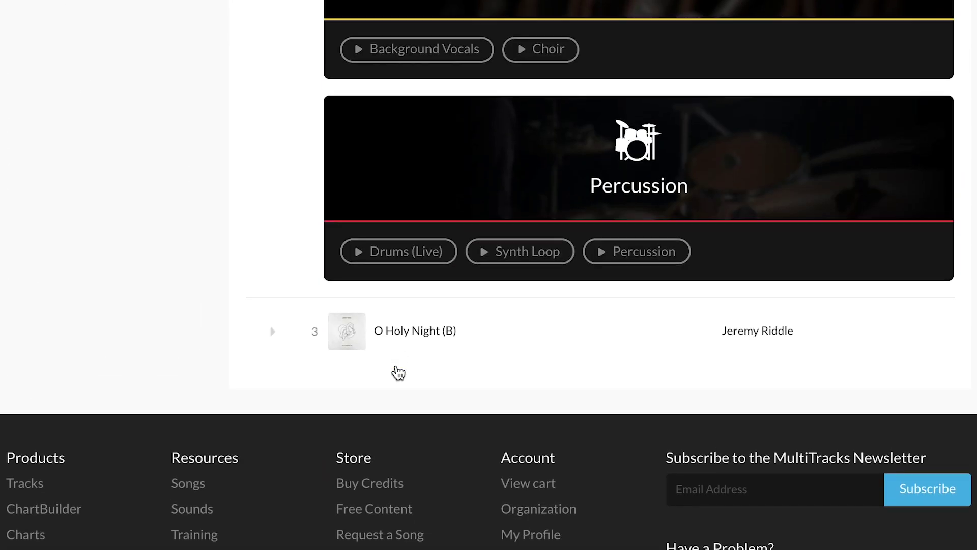
scroll(399, 373, "up", 9)
scroll(399, 373, "up", 1)
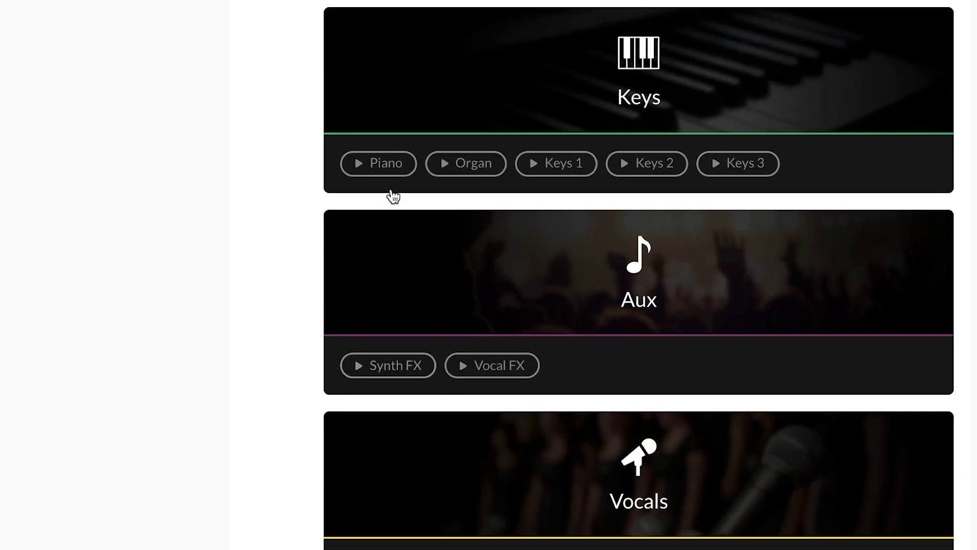
Step: Play My Testimony's Piano (B) Up Mix and jump playback to about 1:24
left_click(393, 163)
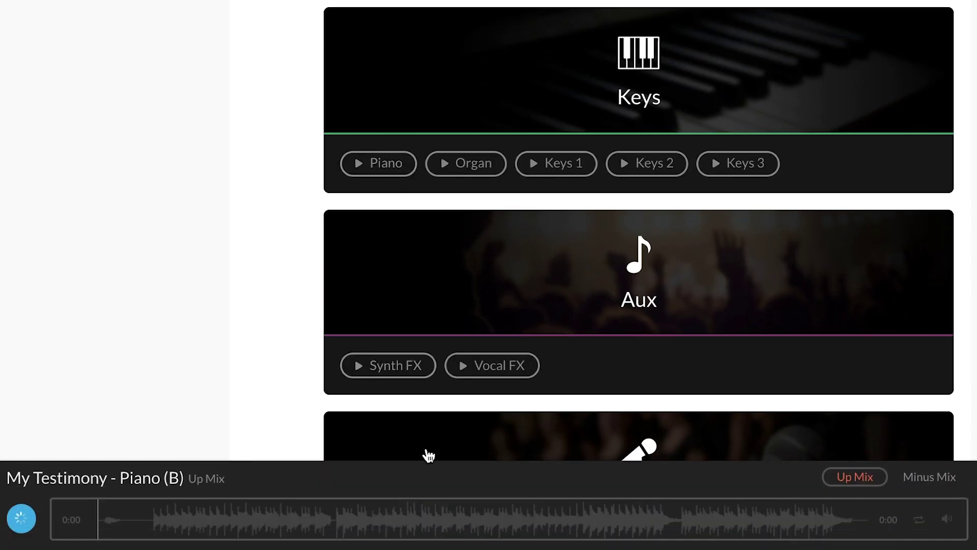
left_click(29, 528)
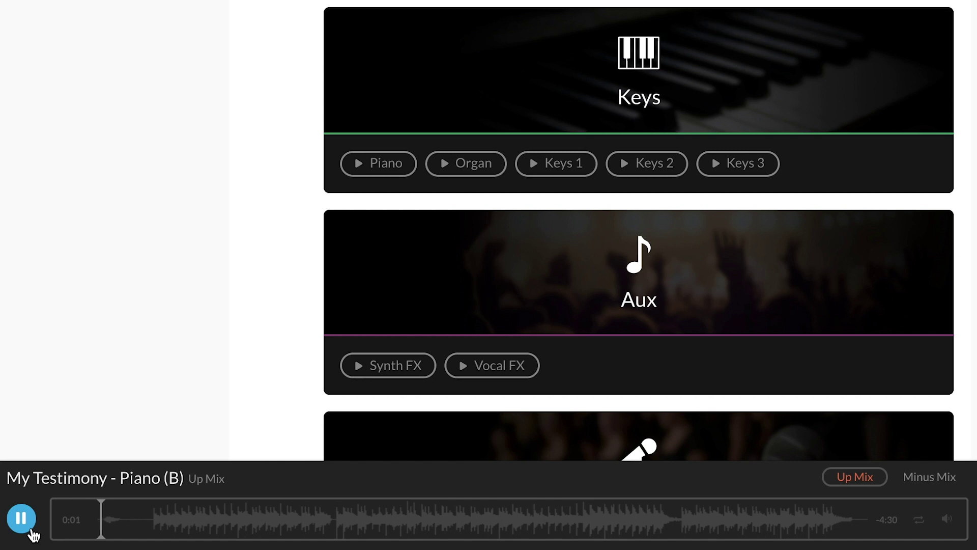
left_click(336, 524)
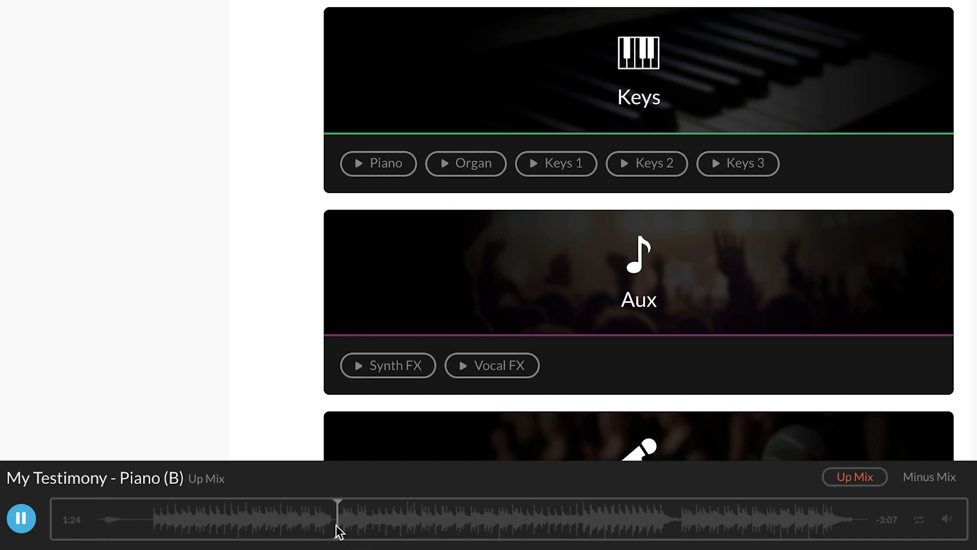